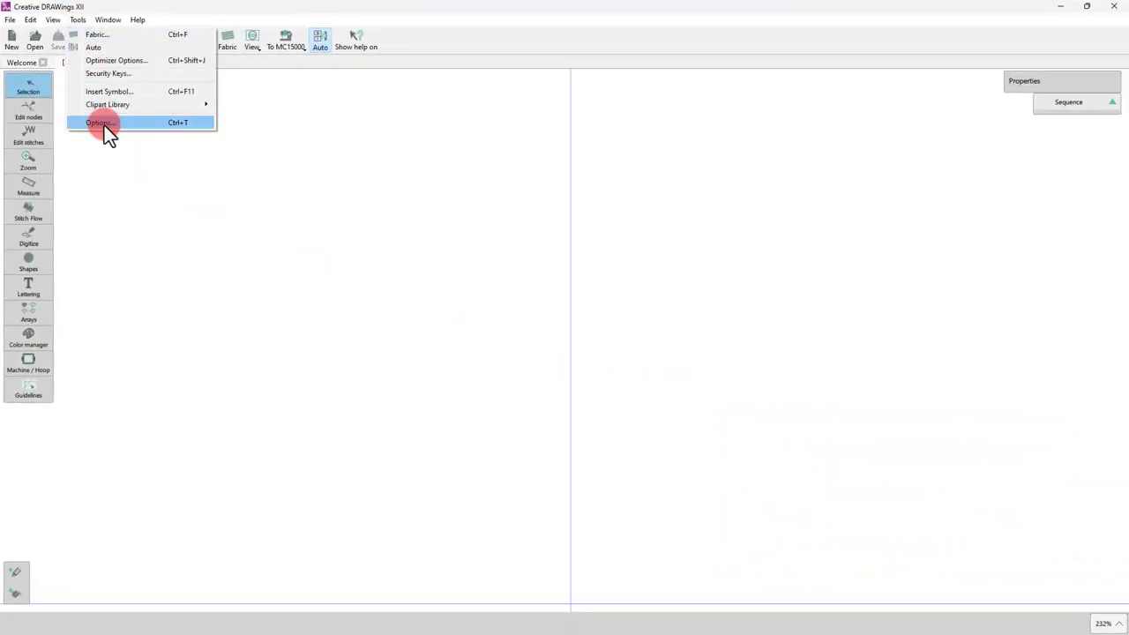
Open the program options for tools and show the available choices for the digitizer tool
click(105, 124)
click(313, 95)
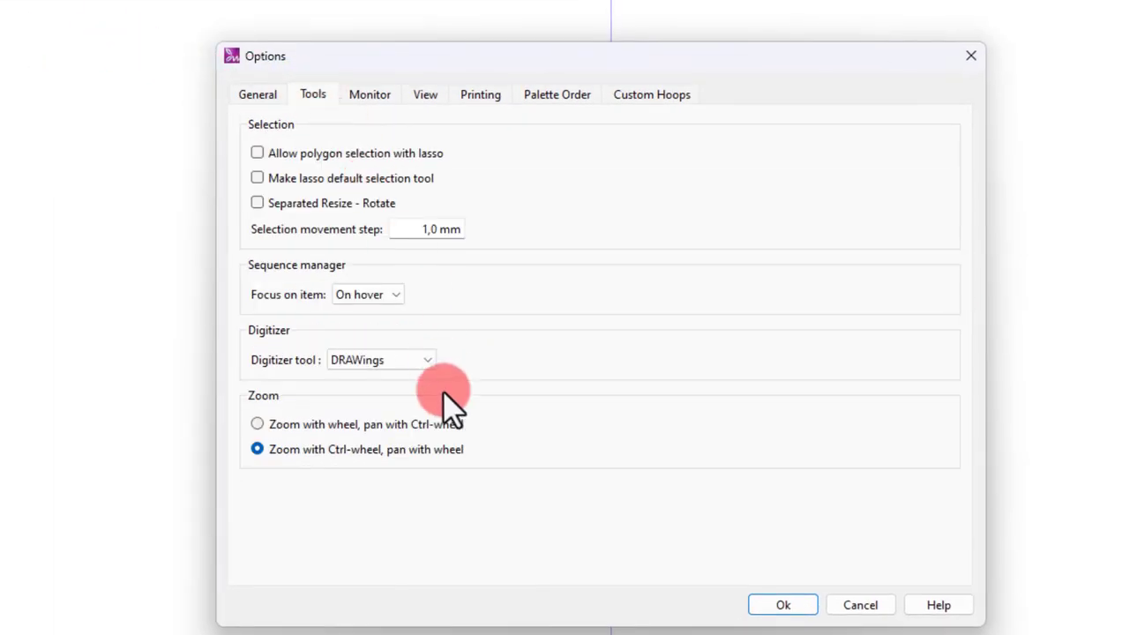
click(400, 360)
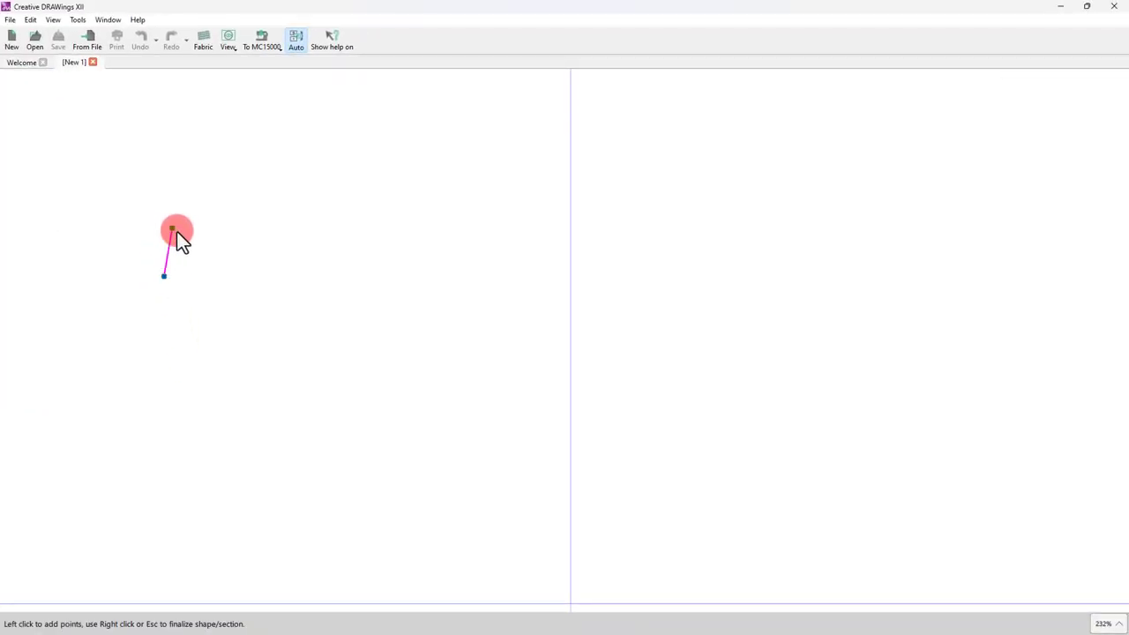
Draw an open, hill-shaped curved outline section through several curve points and finalize the section
click(180, 233)
click(209, 194)
click(229, 137)
click(252, 204)
click(266, 247)
right_click(296, 284)
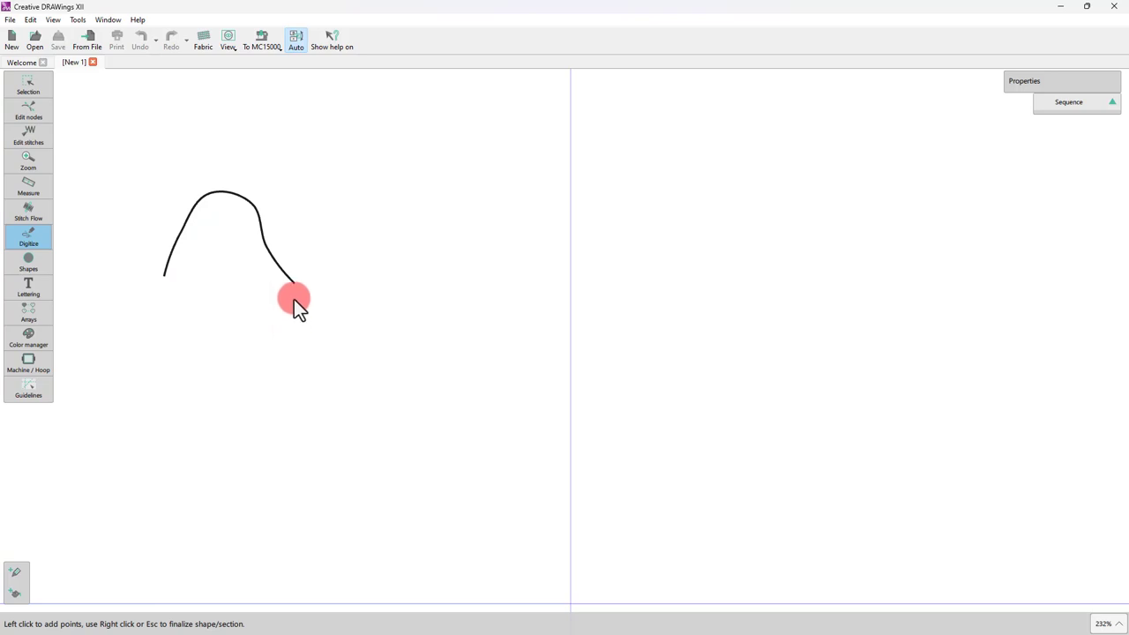
Add a mirrored, downward-bulging curved section below the first and finalize both as one outline object about 30 mm wide and 43 mm high
click(294, 300)
click(261, 350)
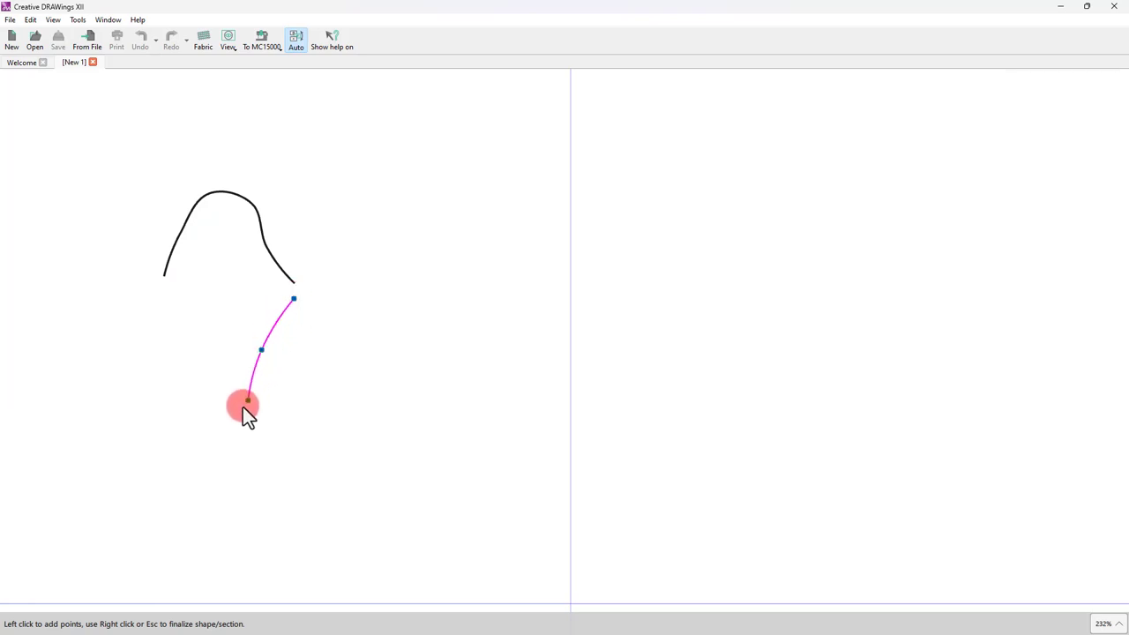
click(243, 406)
click(194, 342)
click(141, 297)
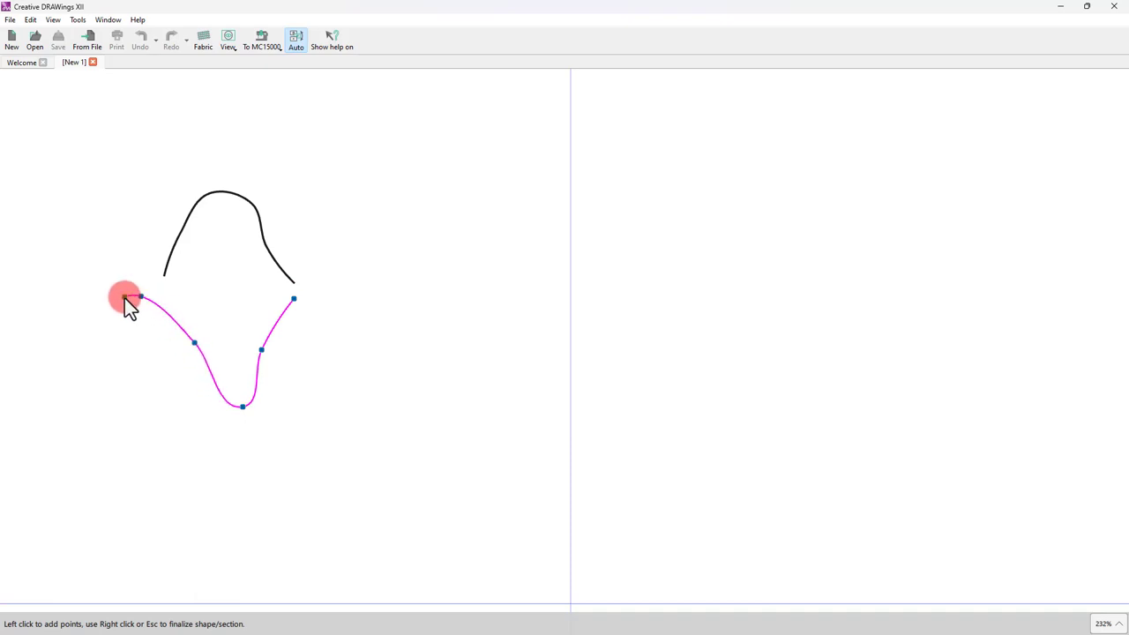
right_click(125, 298)
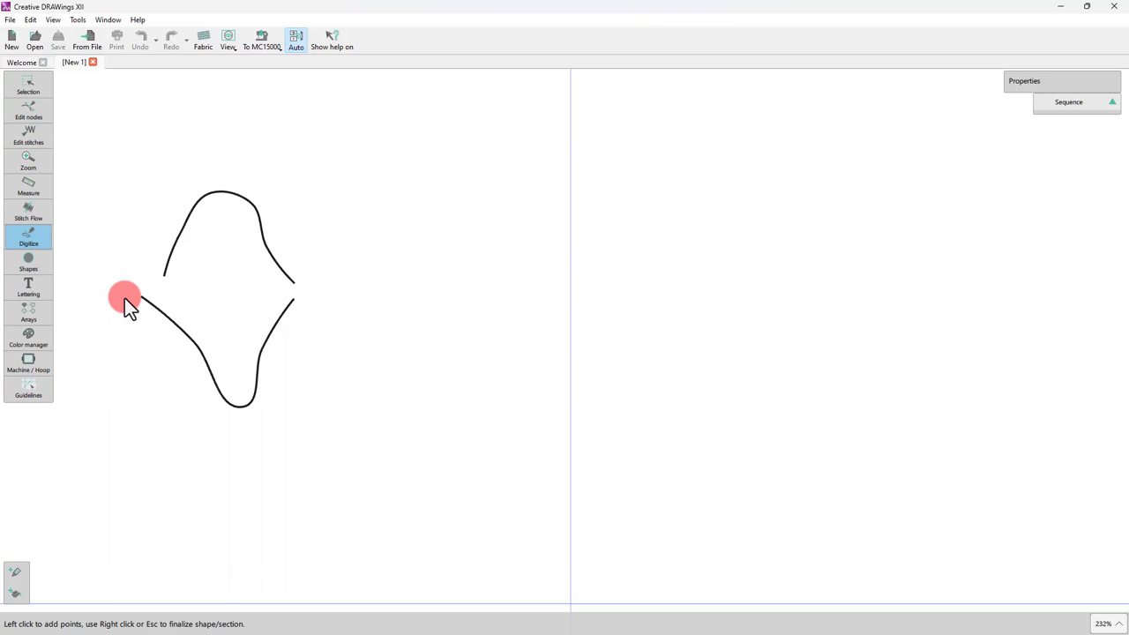
right_click(273, 303)
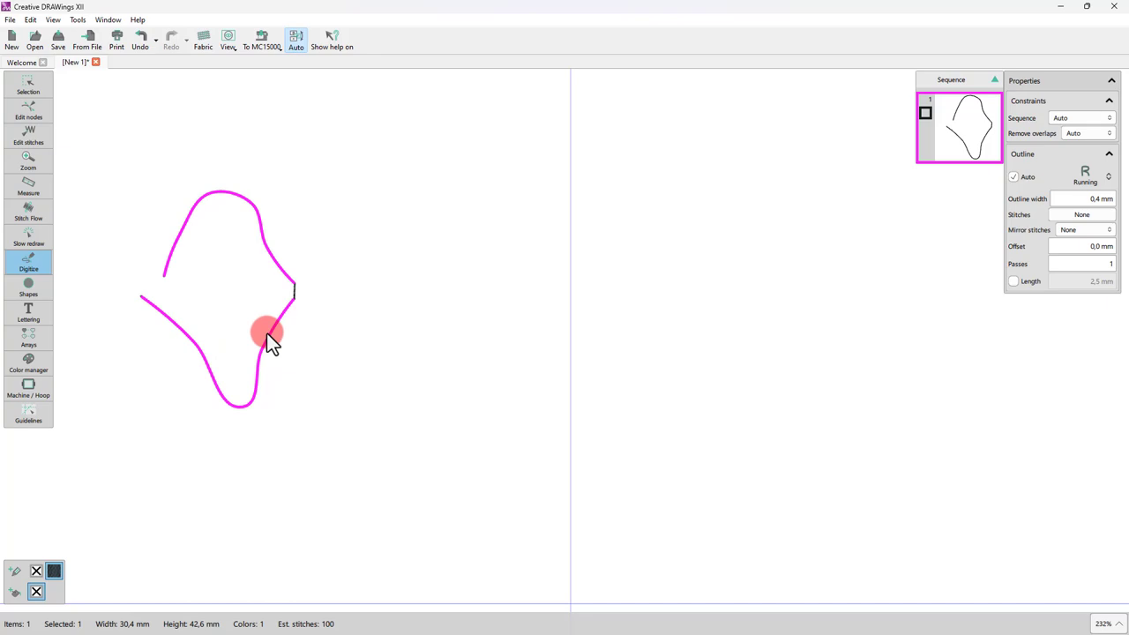
Draw an open arch-shaped section about 28 mm wide and 21 mm high beside the first object using five curve points
click(352, 273)
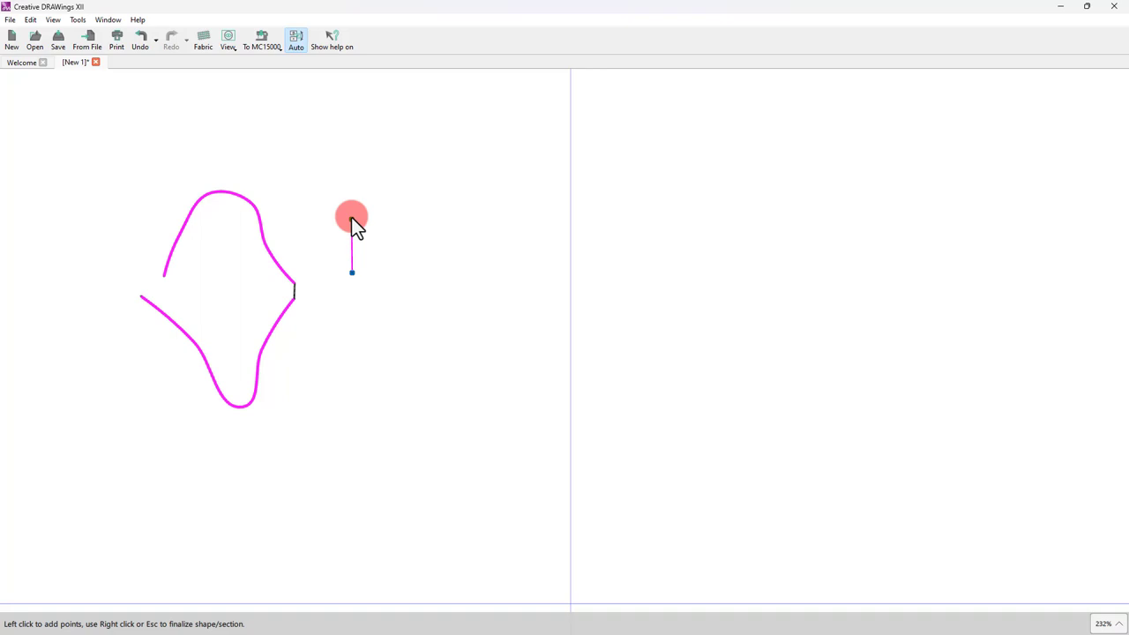
click(351, 219)
click(392, 175)
click(453, 207)
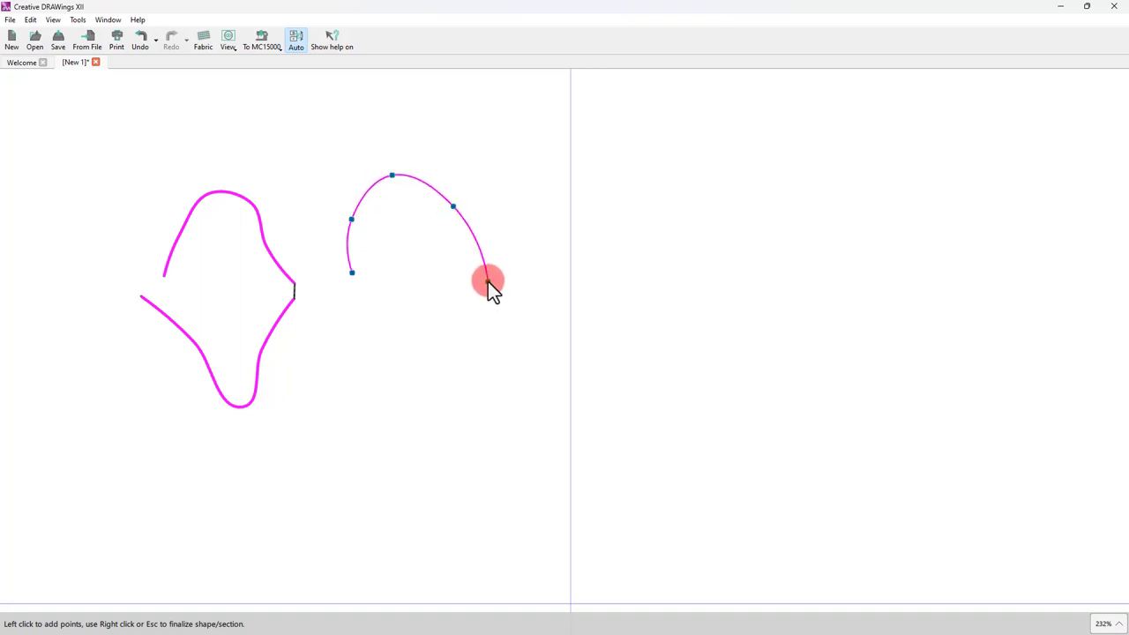
click(491, 286)
right_click(491, 286)
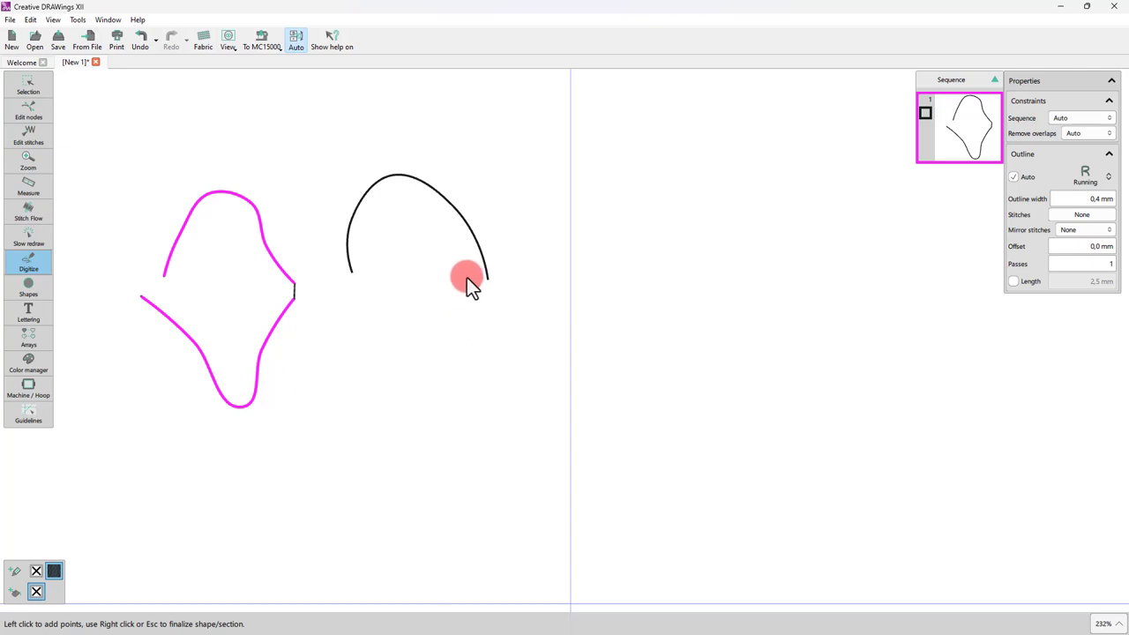
Draw a smaller four-point arch inside the first arch and finalize both sections as one outline object
click(466, 277)
click(434, 219)
click(407, 202)
click(365, 241)
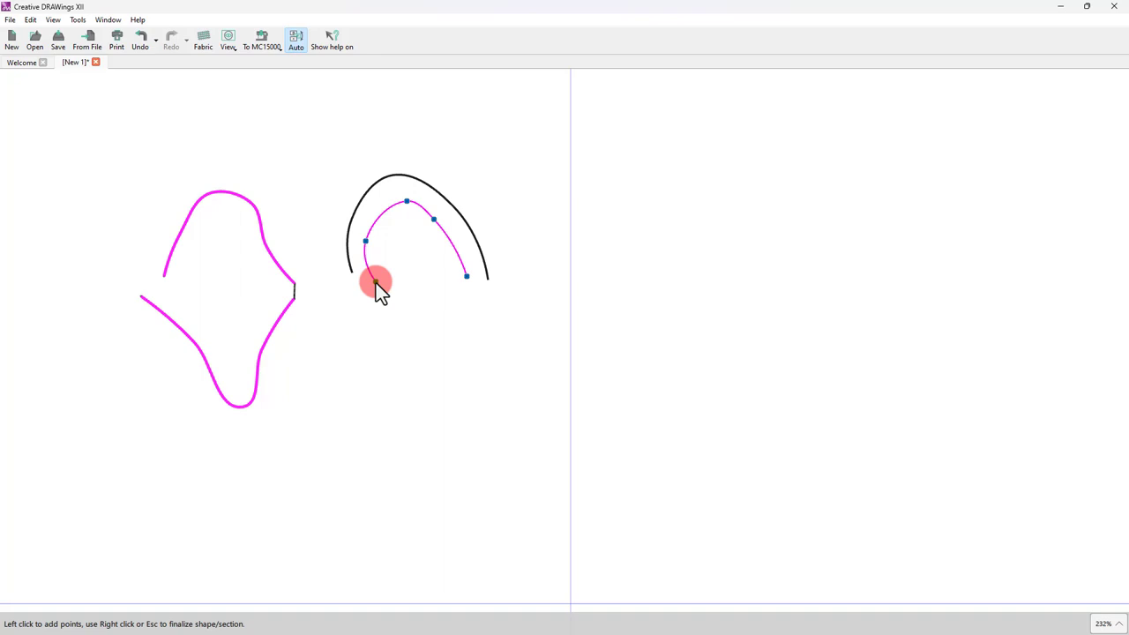
right_click(376, 284)
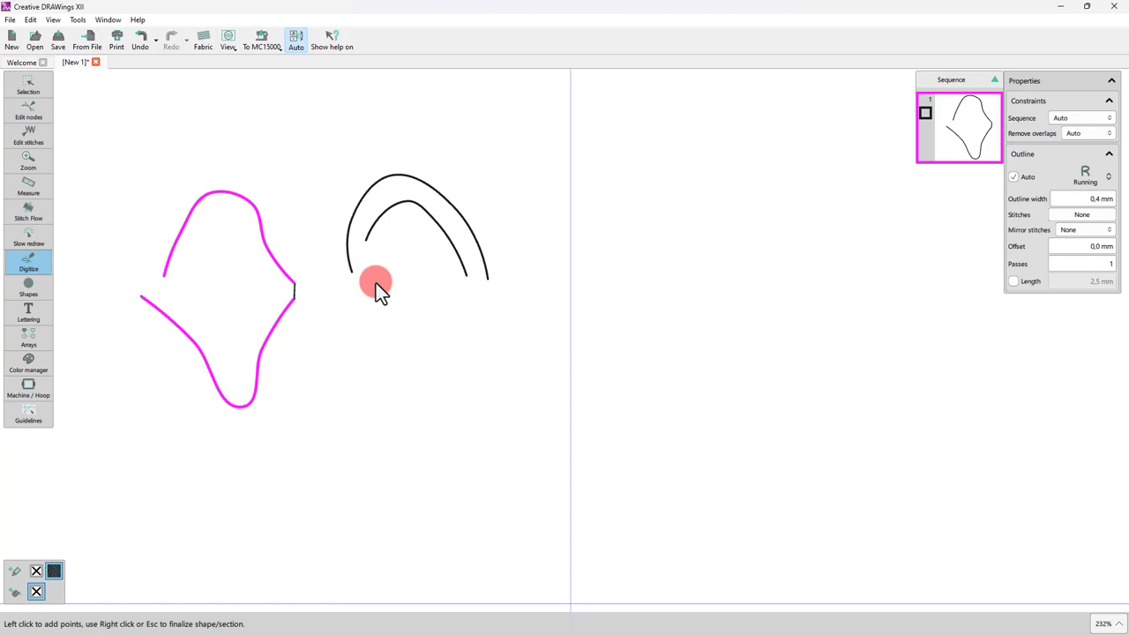
right_click(375, 283)
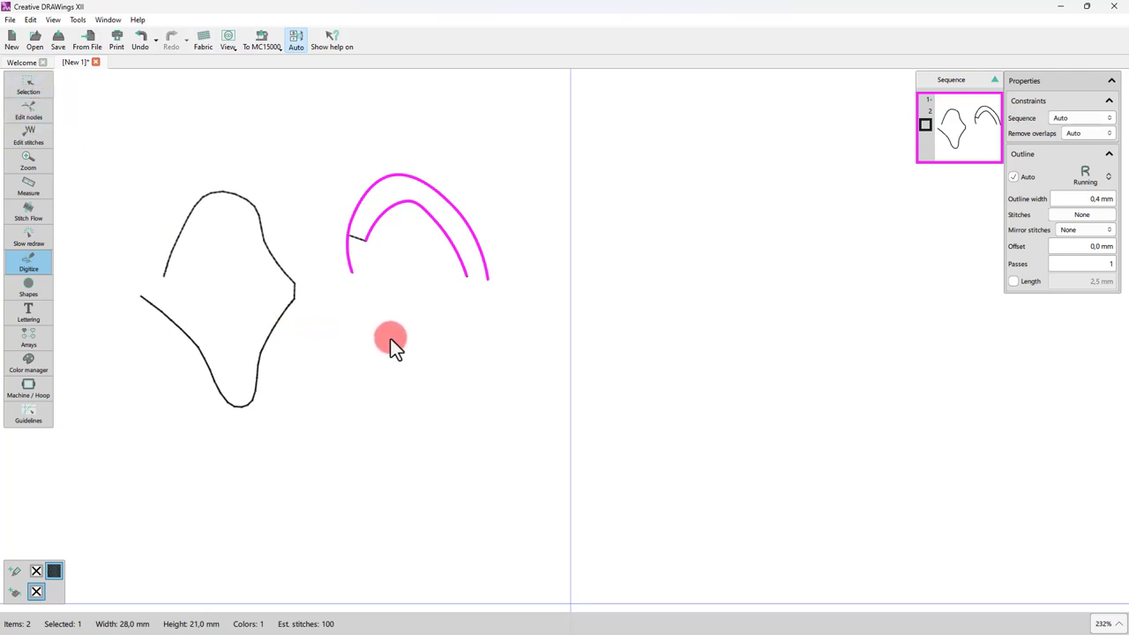
Switch to the Selection tool and clear both outline objects from the canvas
click(26, 86)
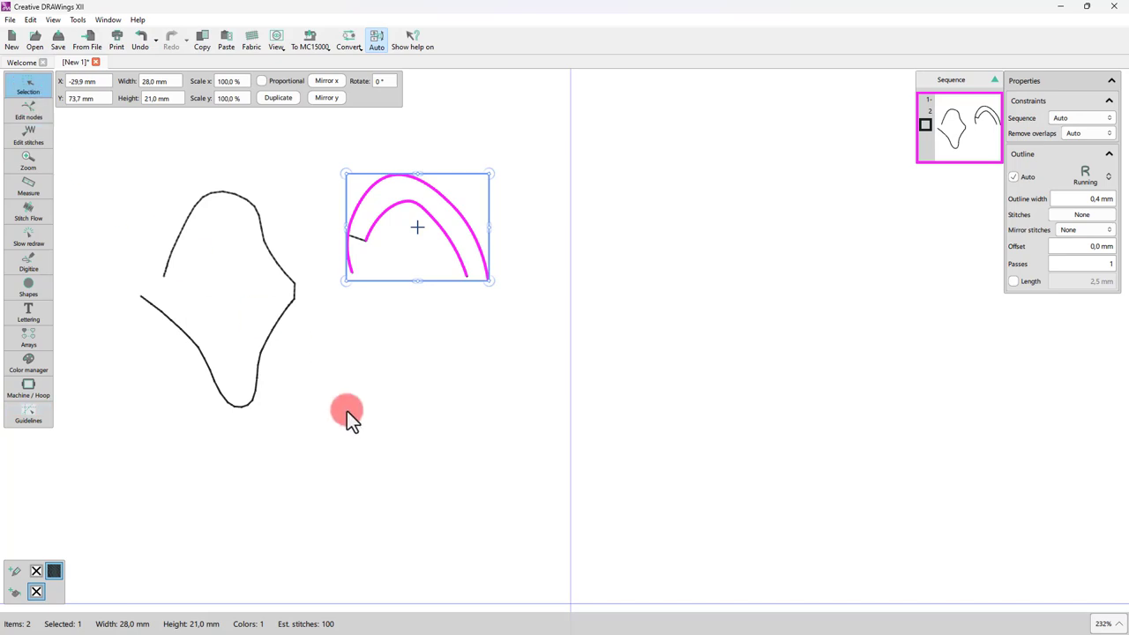
click(412, 458)
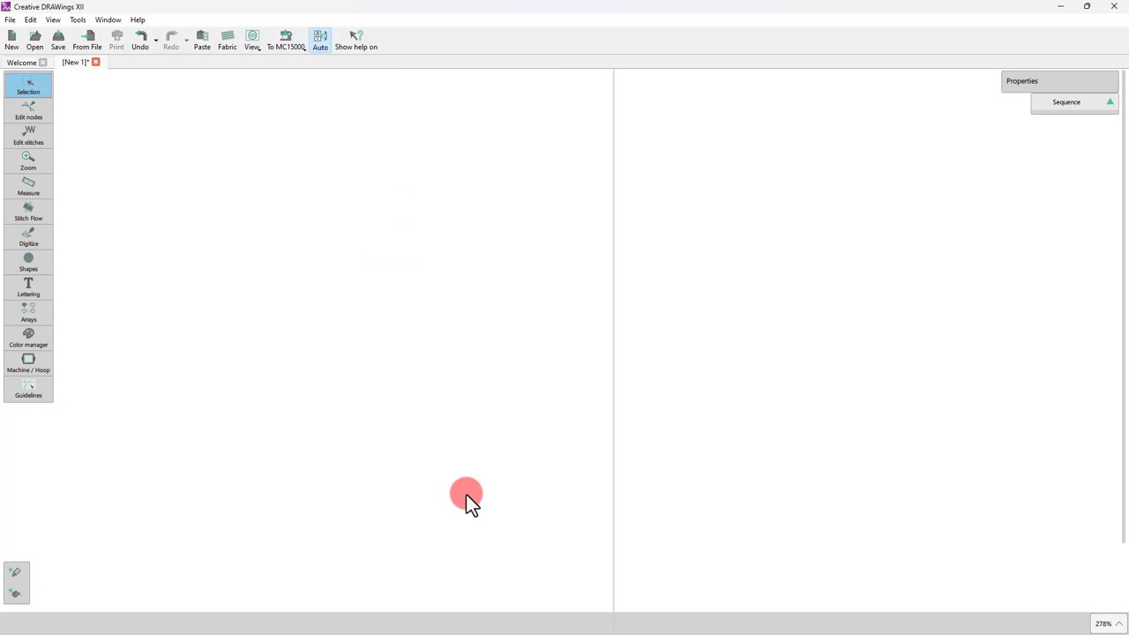
Draw a closed, egg-shaped outline with five curve points using the Outline shape tool, ending on its starting point
mouse_move(41, 238)
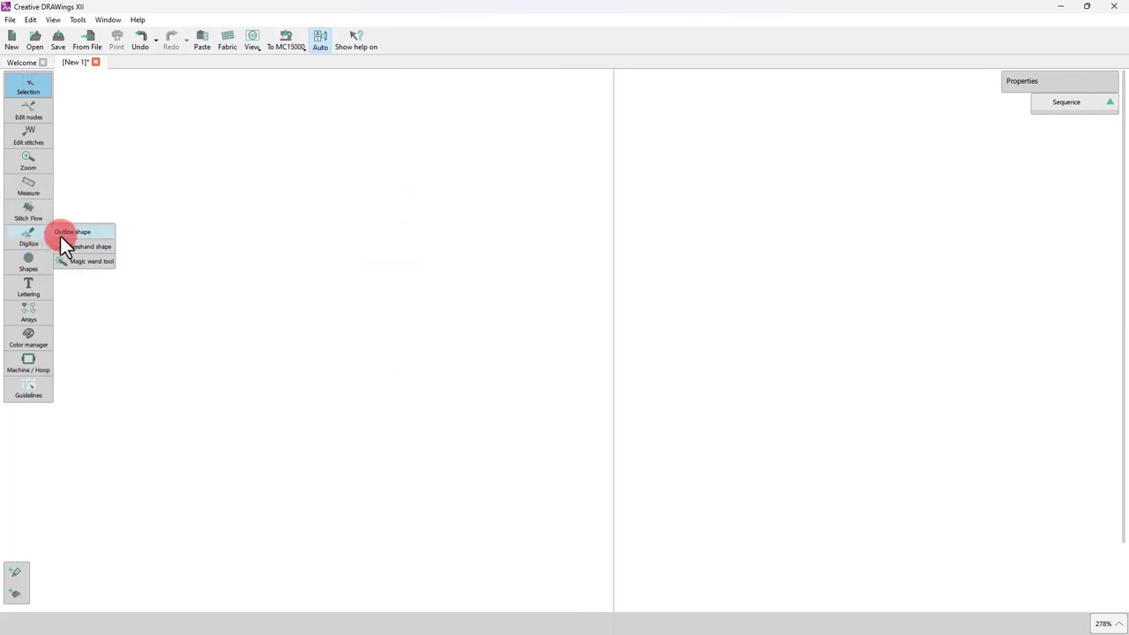
click(83, 245)
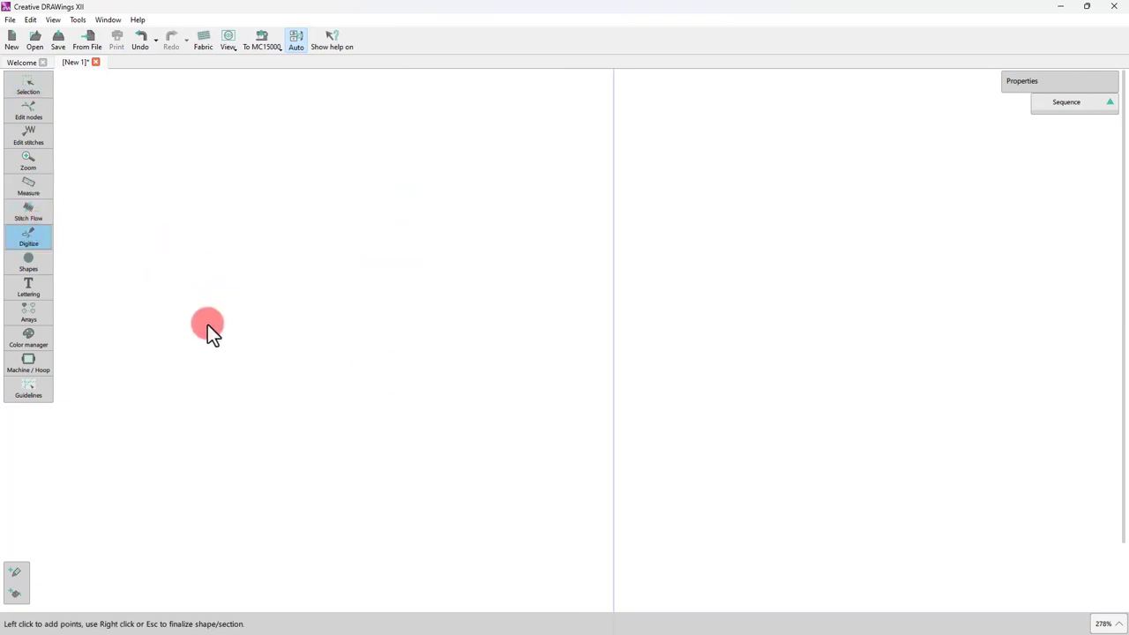
click(147, 274)
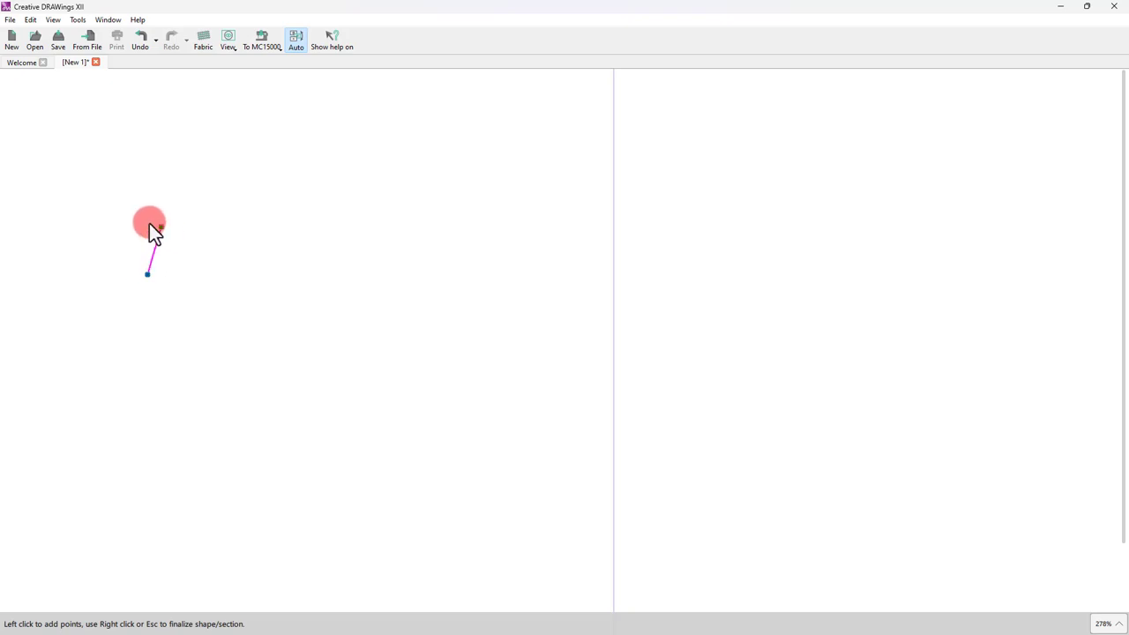
click(160, 211)
click(225, 213)
click(295, 277)
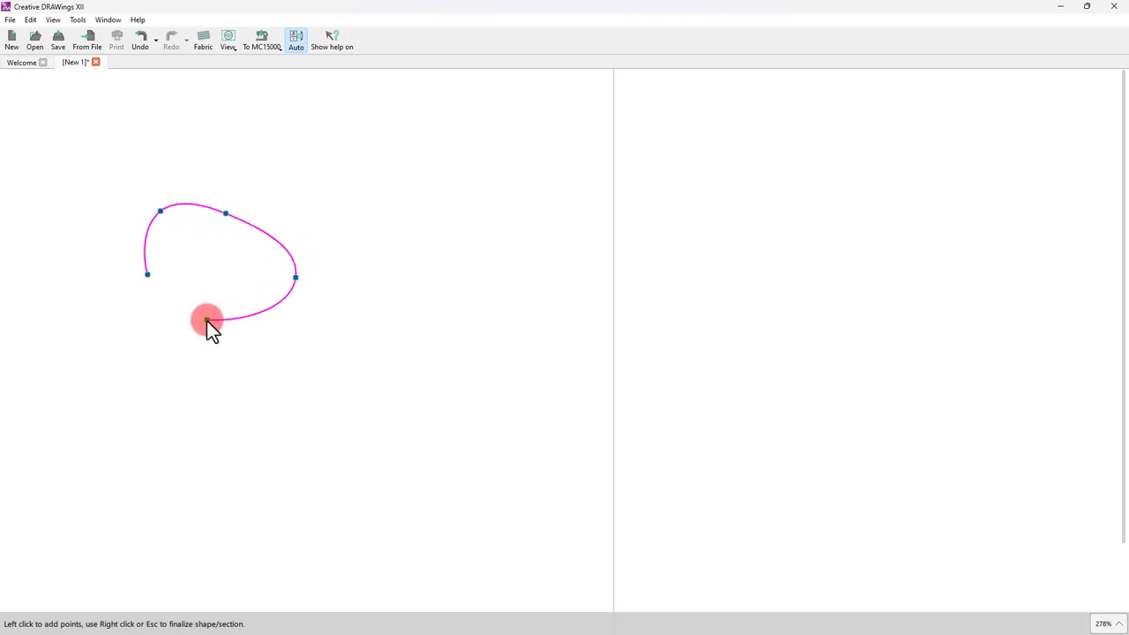
click(207, 320)
click(148, 276)
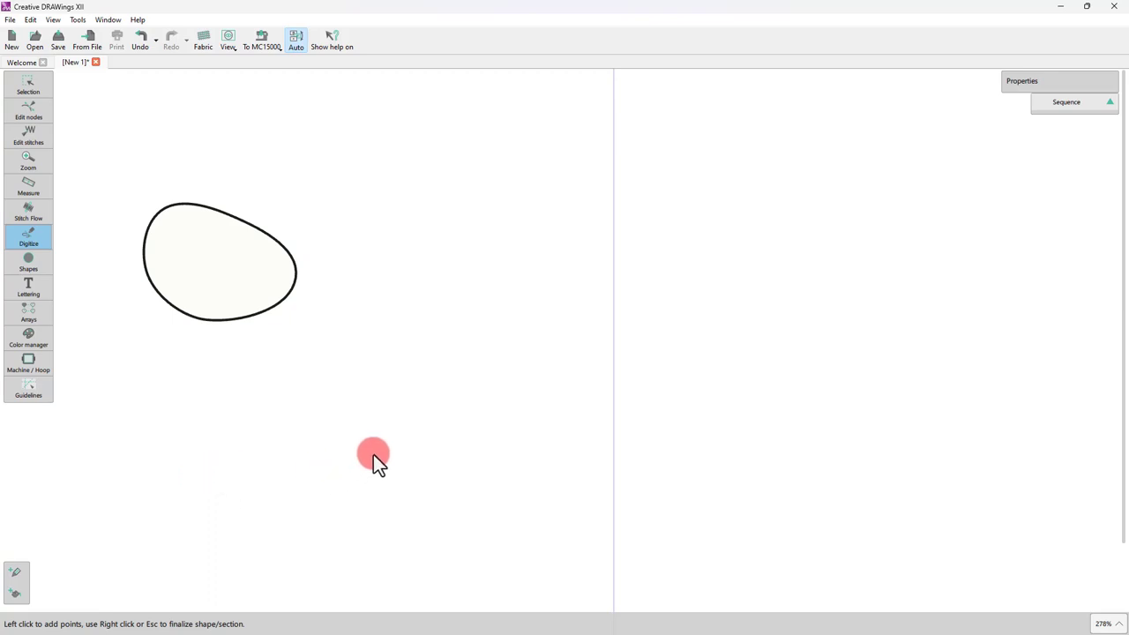
Start a second outline beside the closed shape with three curve points, followed by a zigzag of five corner points
click(344, 302)
click(352, 219)
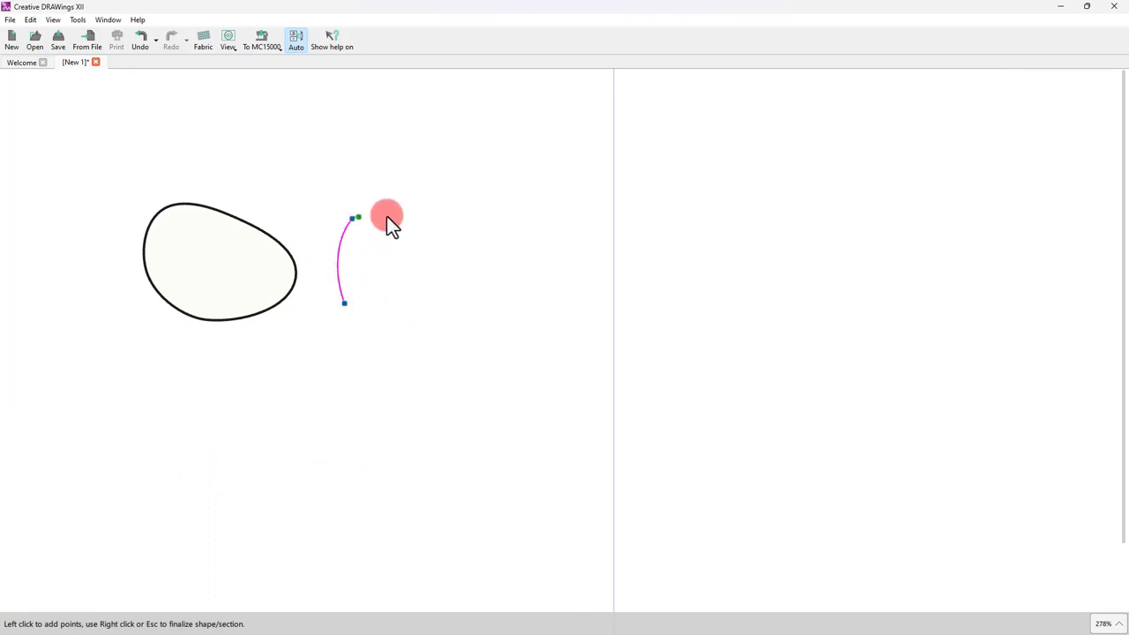
click(407, 308)
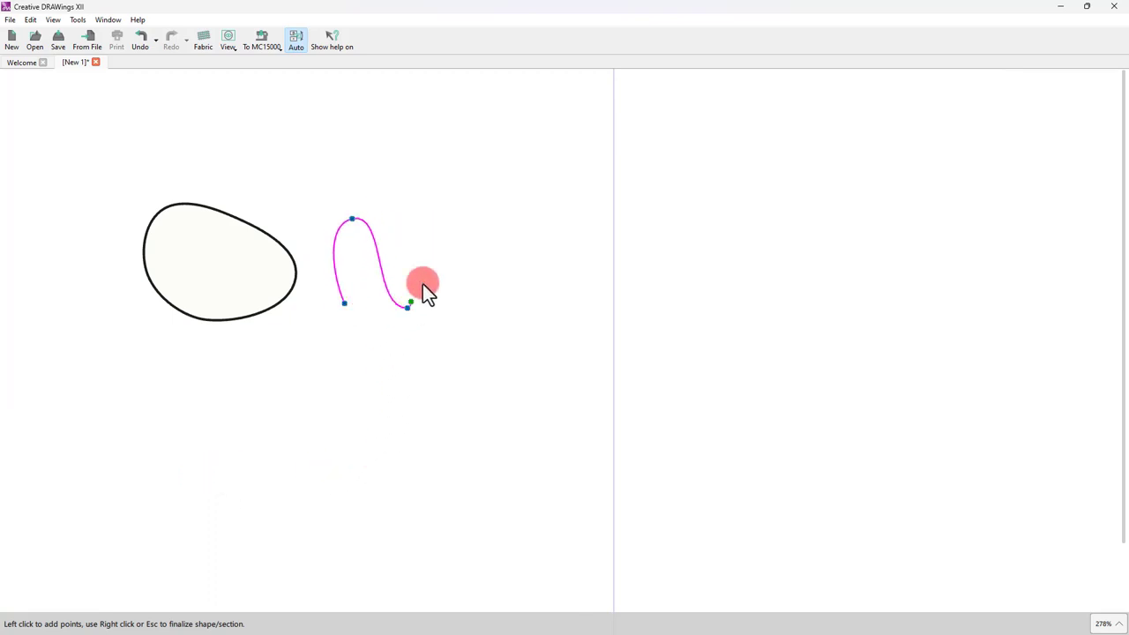
shift+click(427, 205)
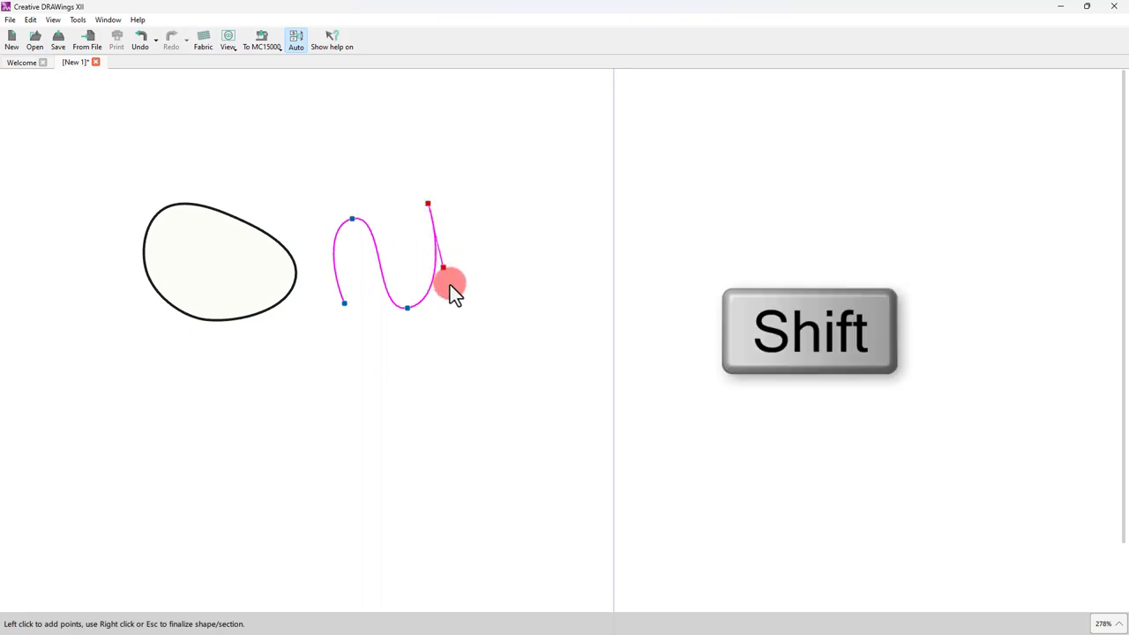
shift+click(456, 308)
shift+click(474, 193)
shift+click(503, 313)
shift+click(520, 193)
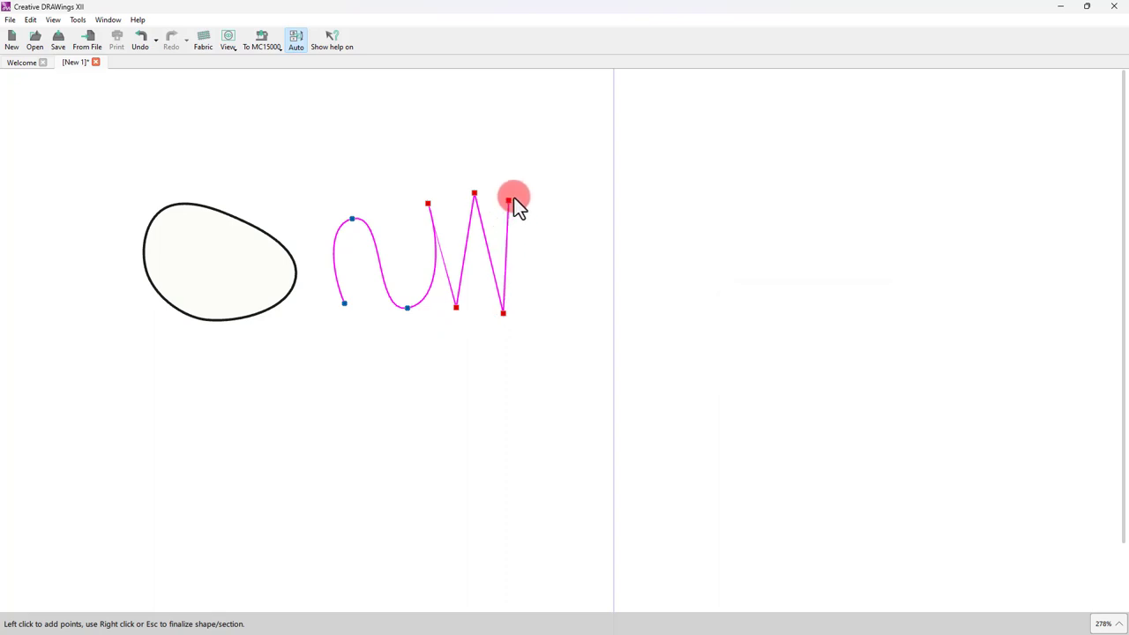
Continue the zigzag outline with four more curve points to form a flowing wave
click(562, 302)
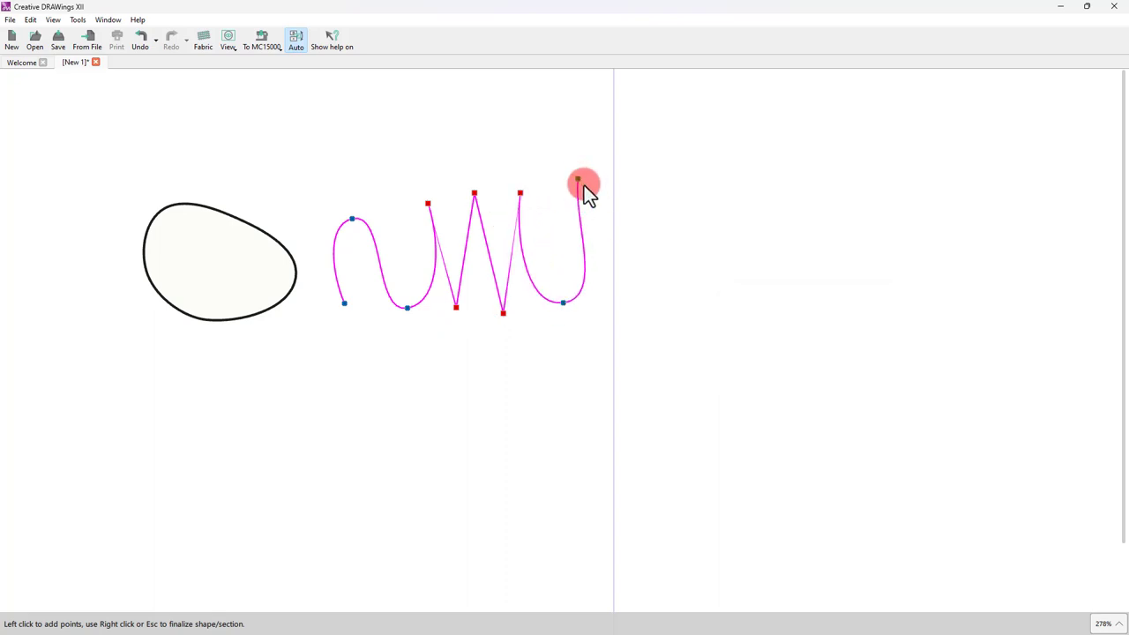
click(576, 179)
click(717, 346)
click(707, 203)
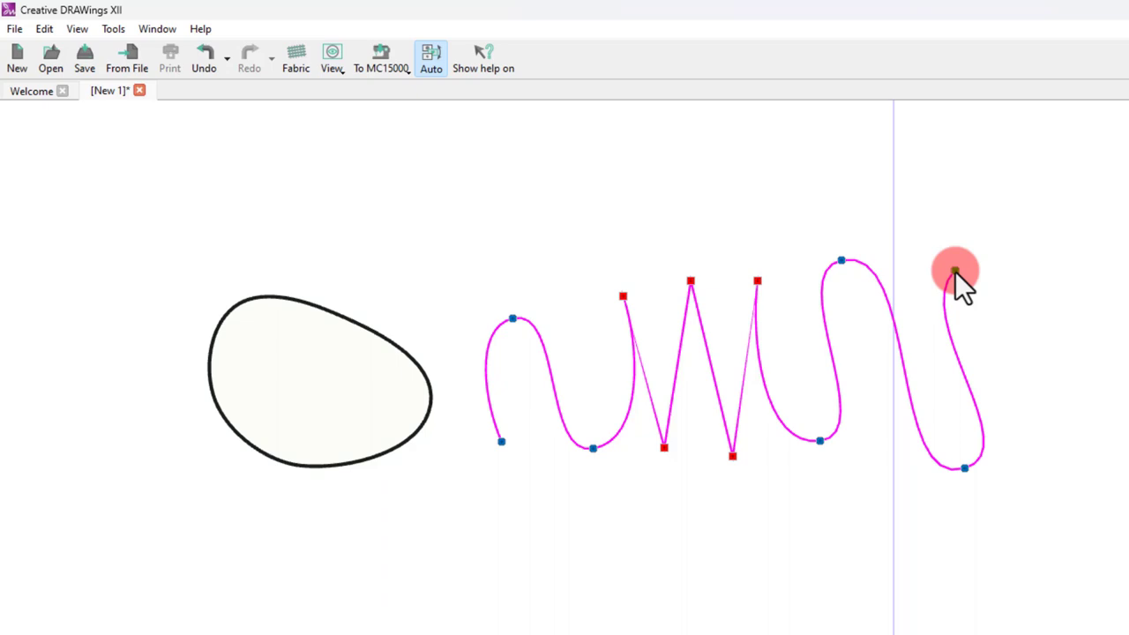
Remove the placed points of the wavy outline one by one until only its first point remains
key(BackSpace)
key(BackSpace)
key(BackSpace)
key(BackSpace)
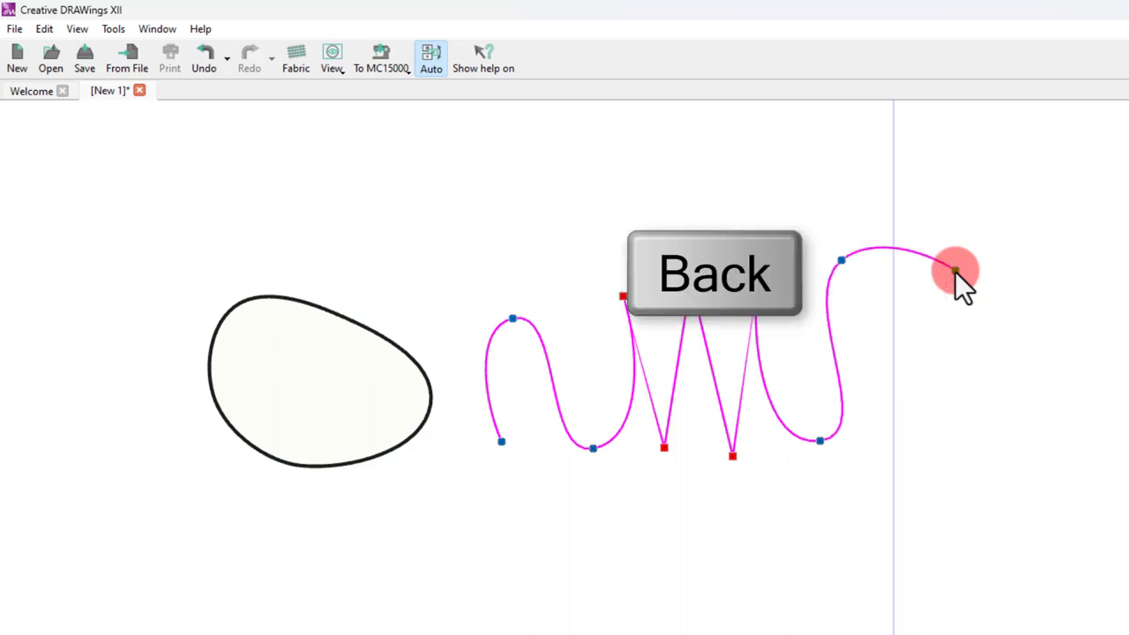
key(BackSpace)
key(BackSpace)
key(BackSpace)
key(BackSpace)
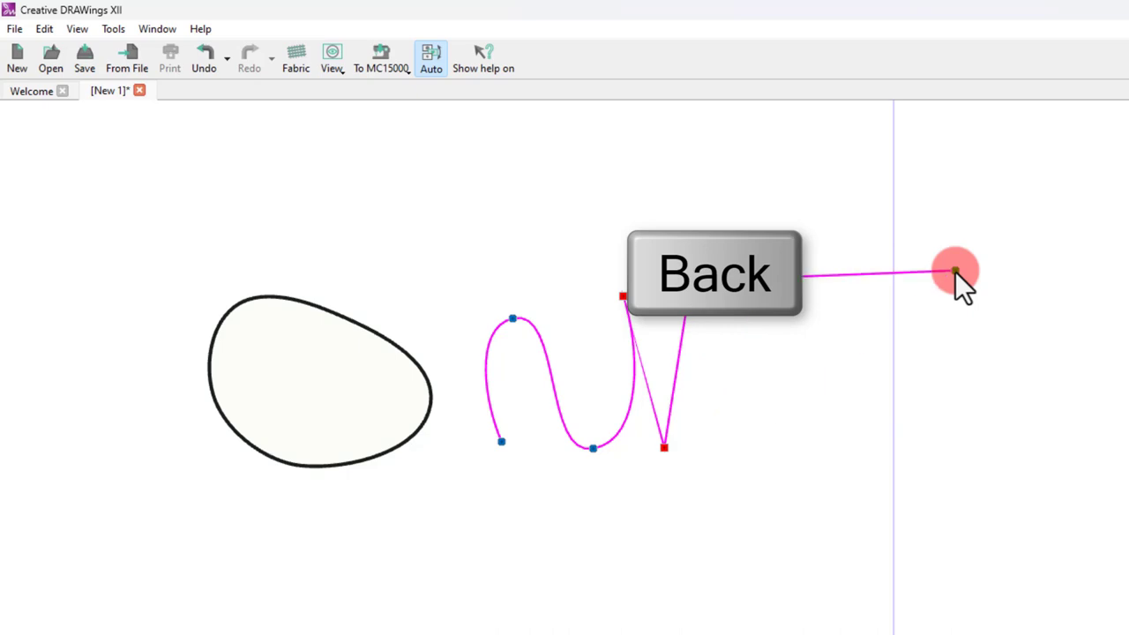
key(BackSpace)
key(BackSpace)
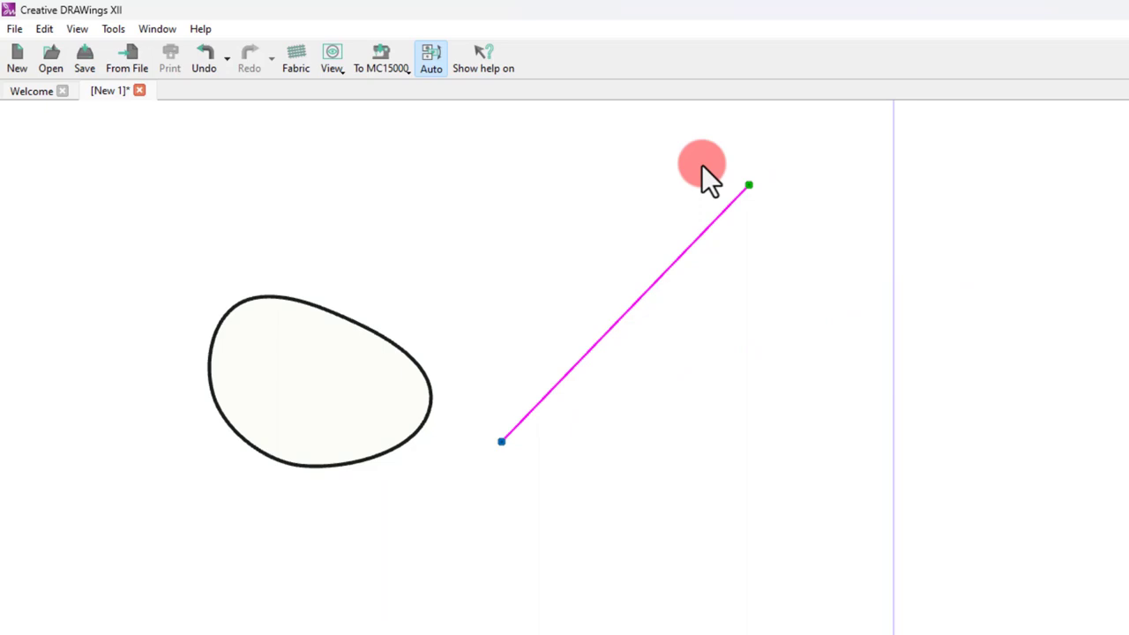
Redraw the outline from its remaining point as a wide arch made of two curved sections, resuming from the first section's endpoint
click(549, 312)
click(732, 268)
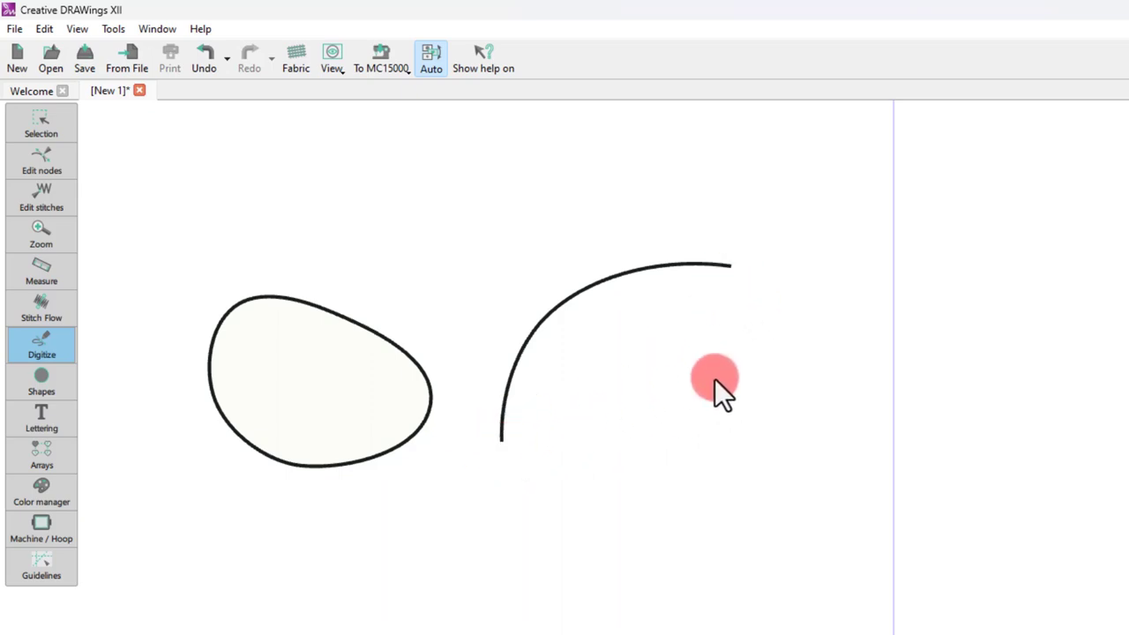
click(731, 268)
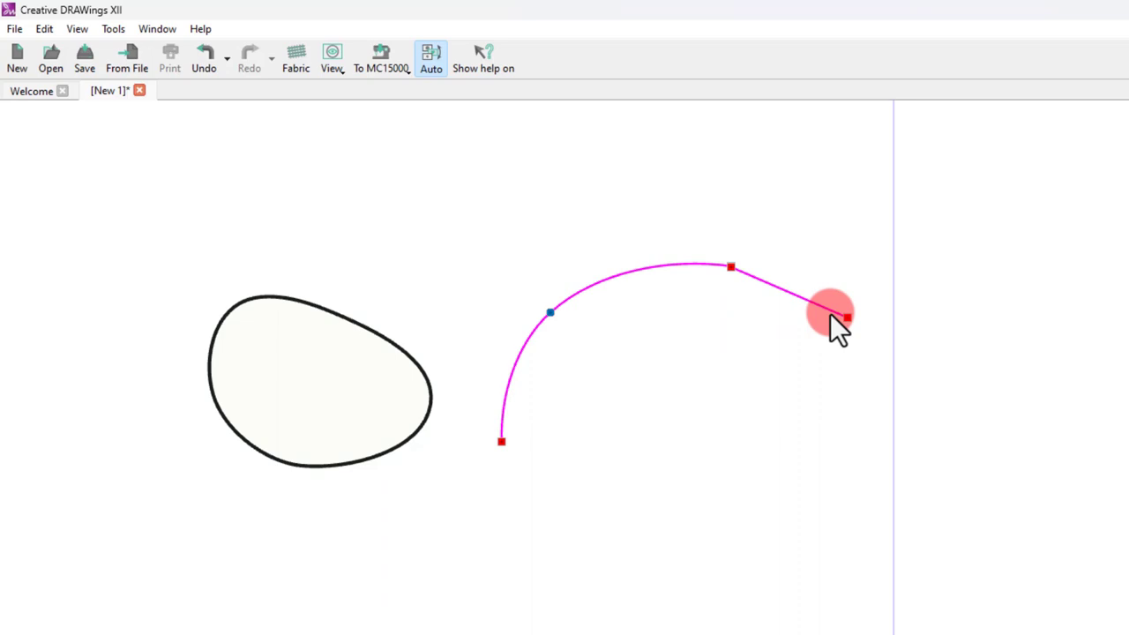
right_click(829, 274)
right_click(933, 342)
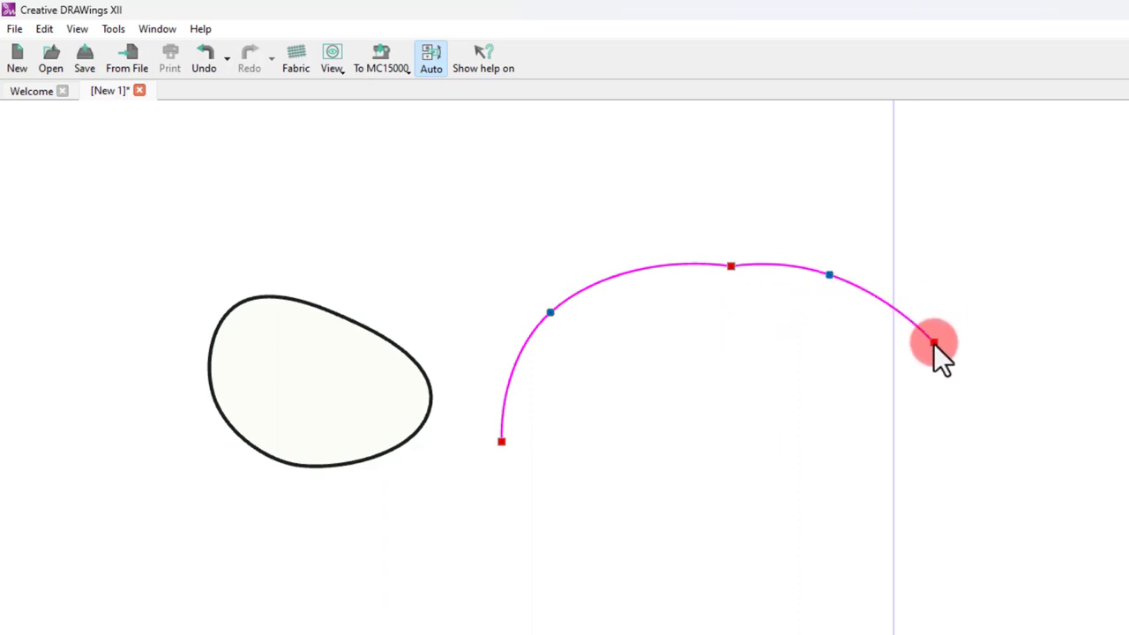
right_click(963, 480)
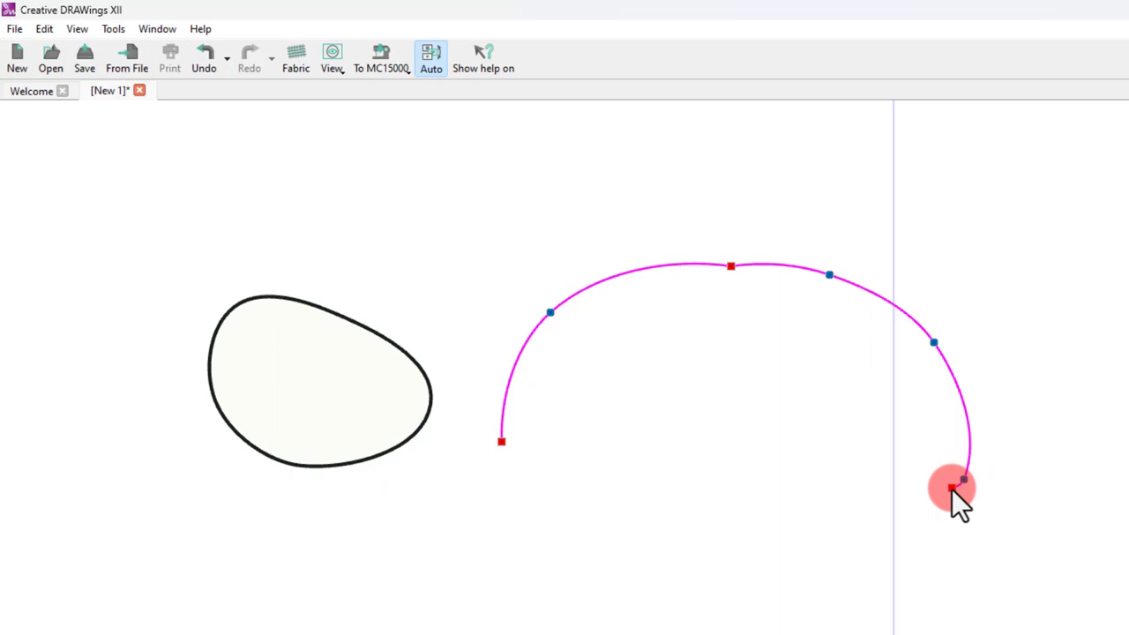
key(Return)
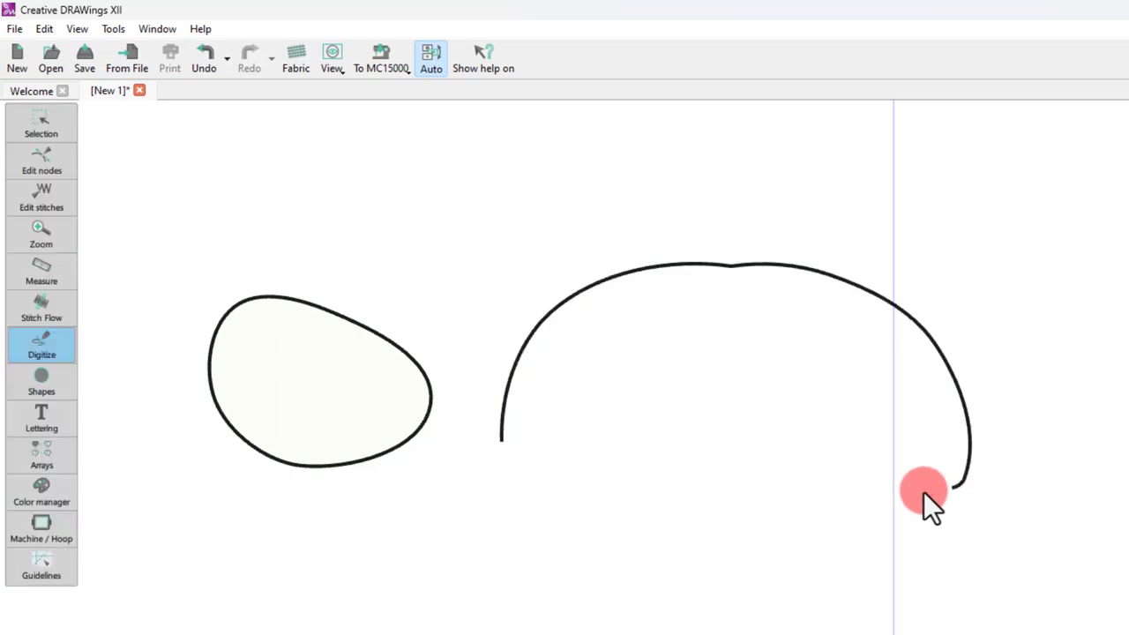
Extend the arch from its lower end with a straight horizontal segment, resuming from that segment's endpoint with another straight segment rising inside the arch
click(952, 487)
click(786, 488)
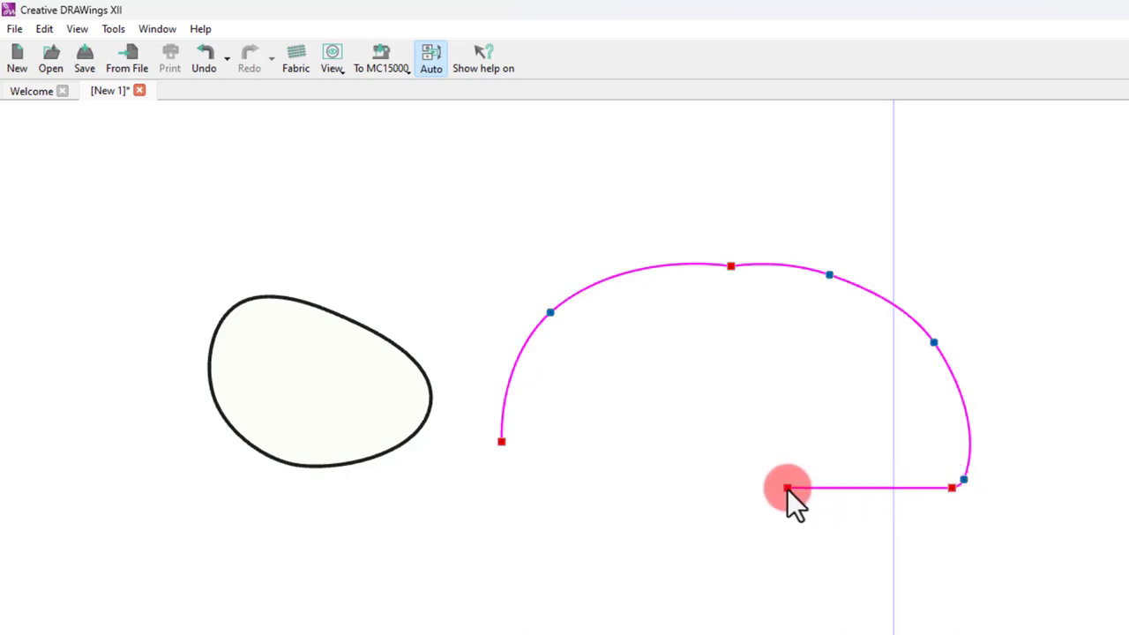
key(Return)
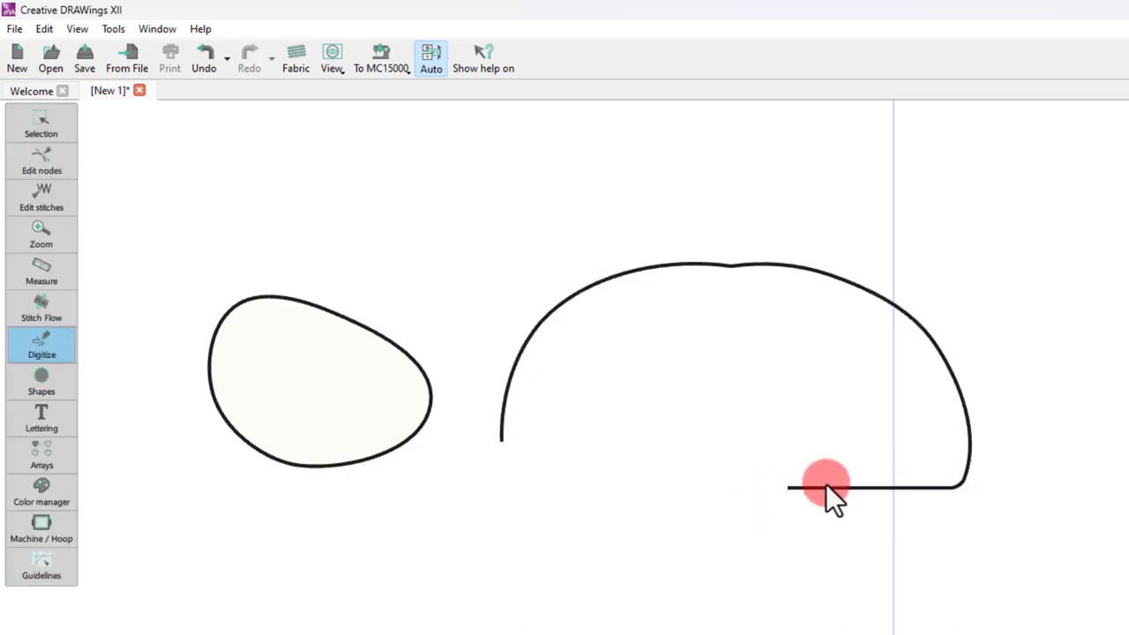
click(788, 489)
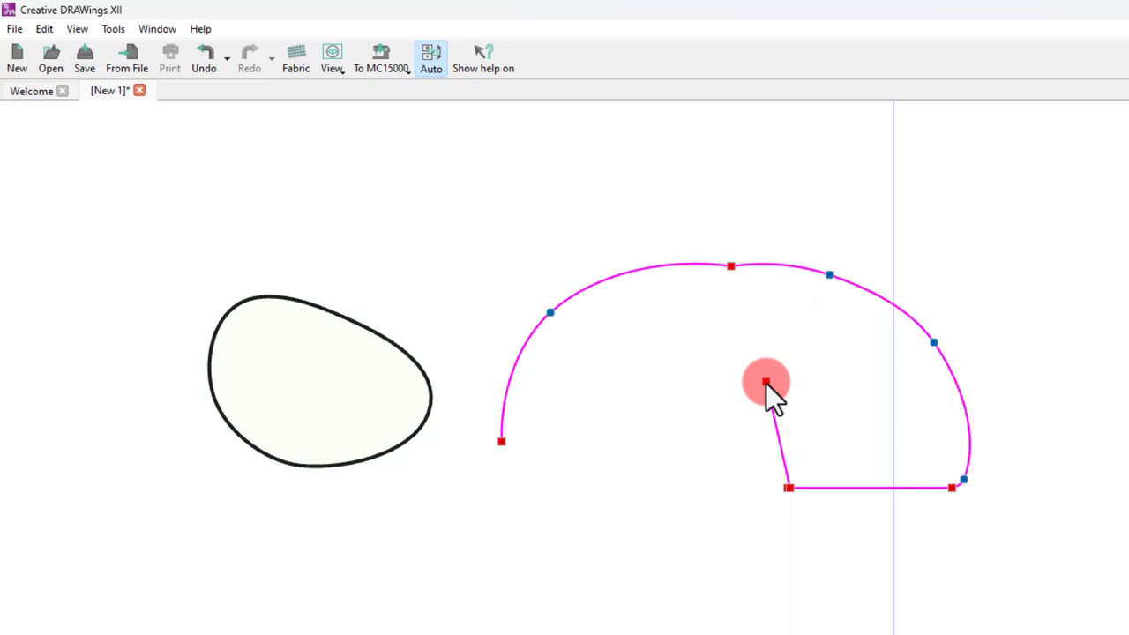
click(765, 383)
drag(737, 381, 794, 476)
right_click(793, 475)
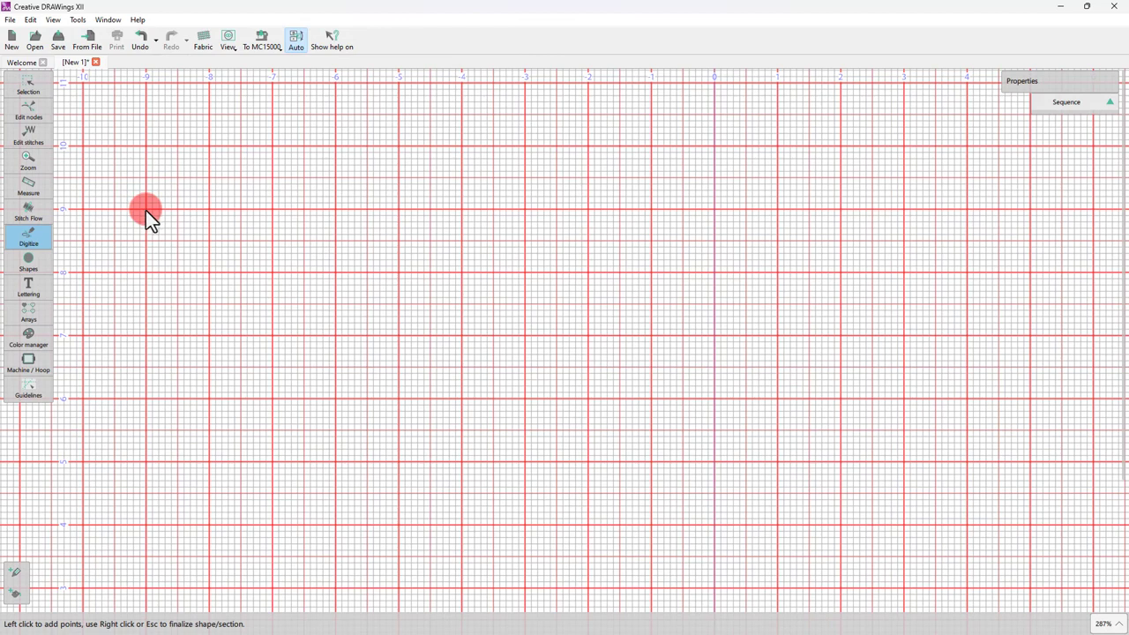
Digitize an open wave of seven curve points snapped to the grid, spanning -9 to -6 horizontally and alternating between gridlines 9 and 10
click(145, 209)
key(alt)
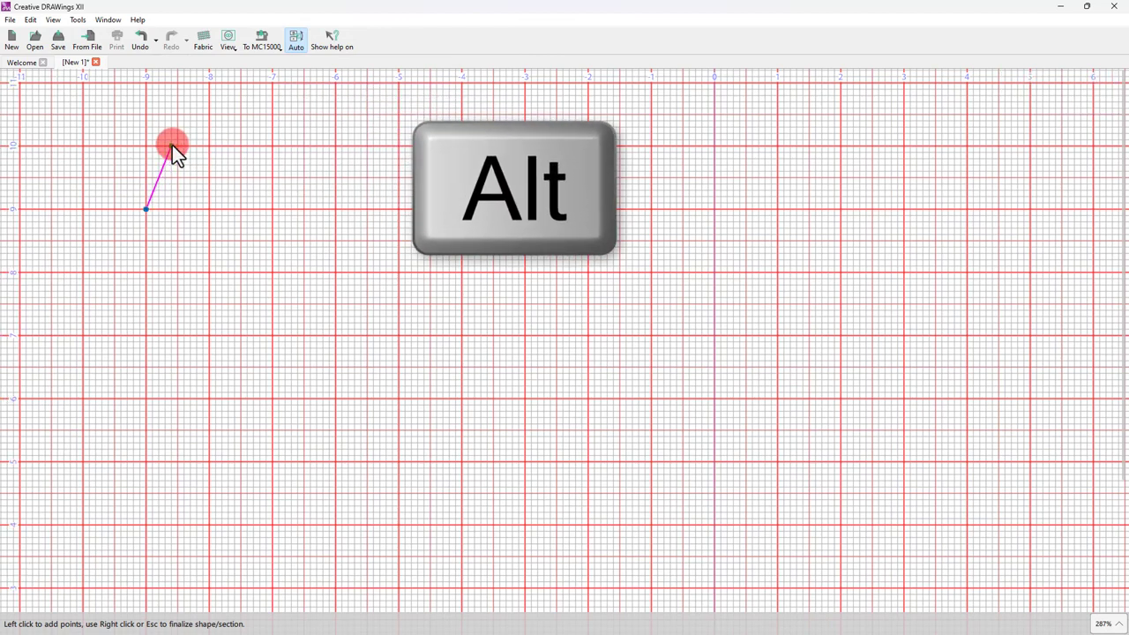
alt+click(178, 146)
click(209, 209)
click(241, 146)
click(272, 209)
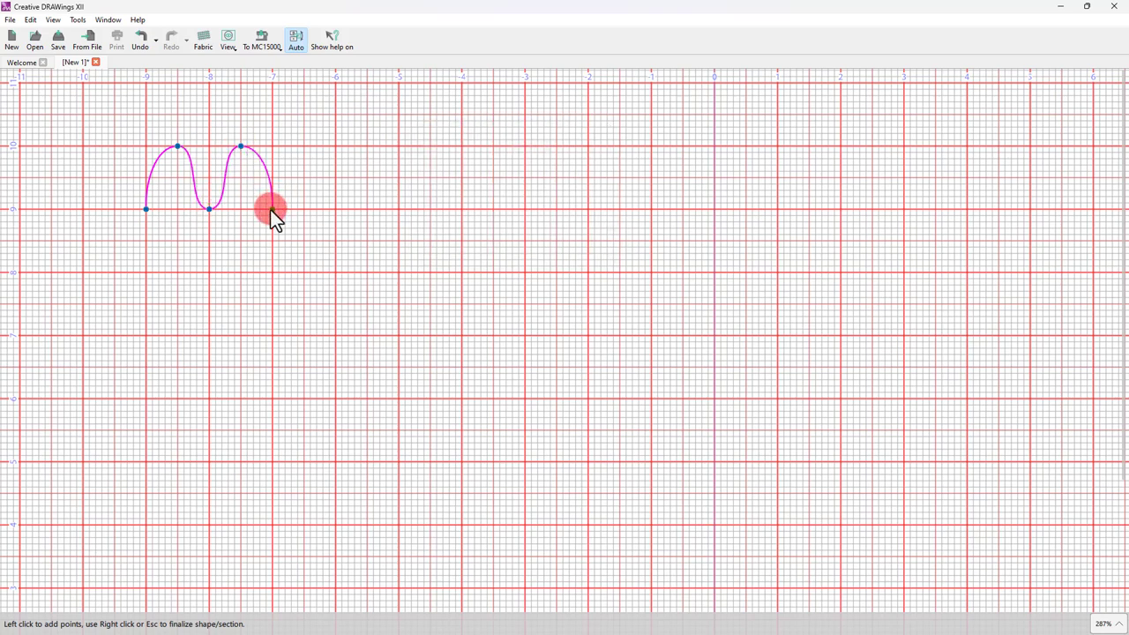
click(304, 145)
click(336, 209)
right_click(337, 211)
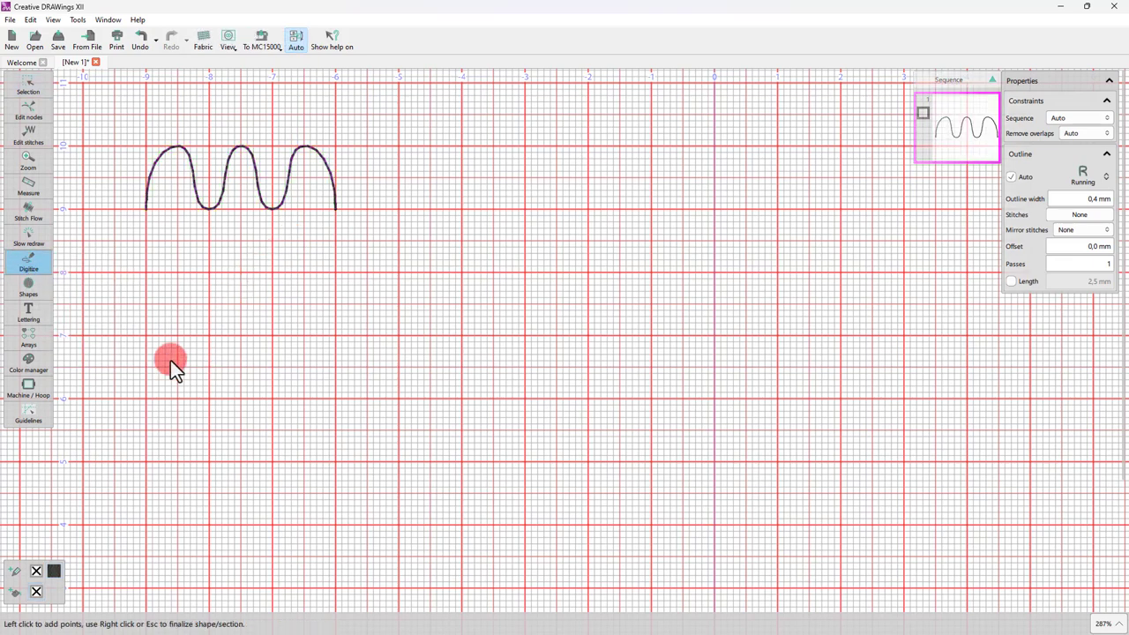
Digitize a closed oval outline about 4 grid squares wide and 2 high below the wave, using six curve points and ending on the first
click(191, 341)
click(160, 306)
click(247, 264)
click(401, 289)
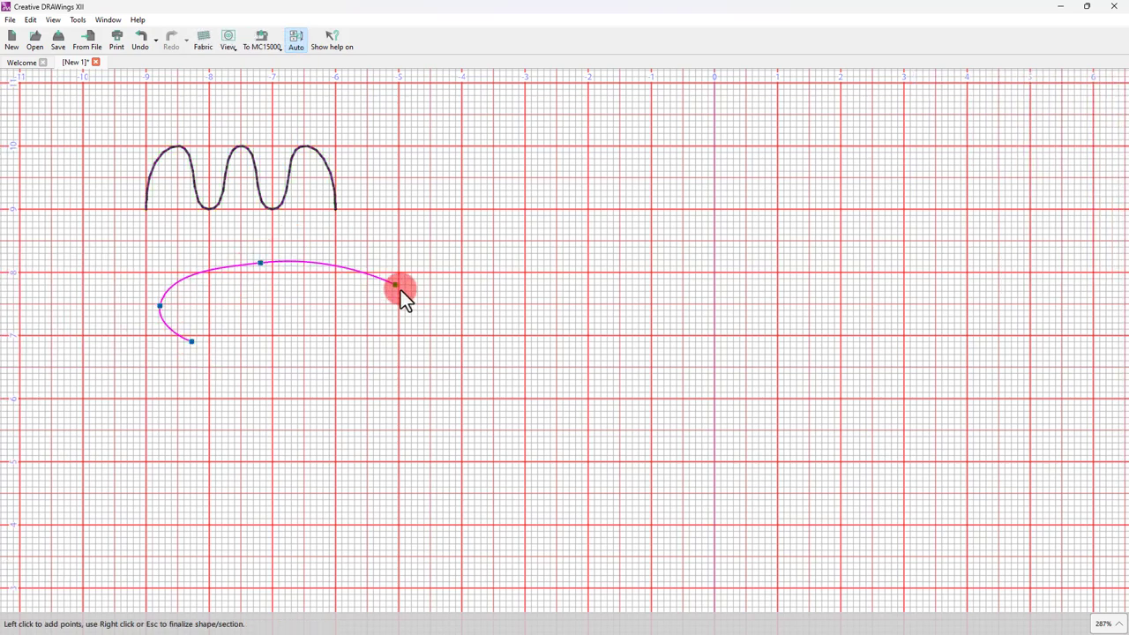
click(423, 365)
click(307, 375)
click(192, 342)
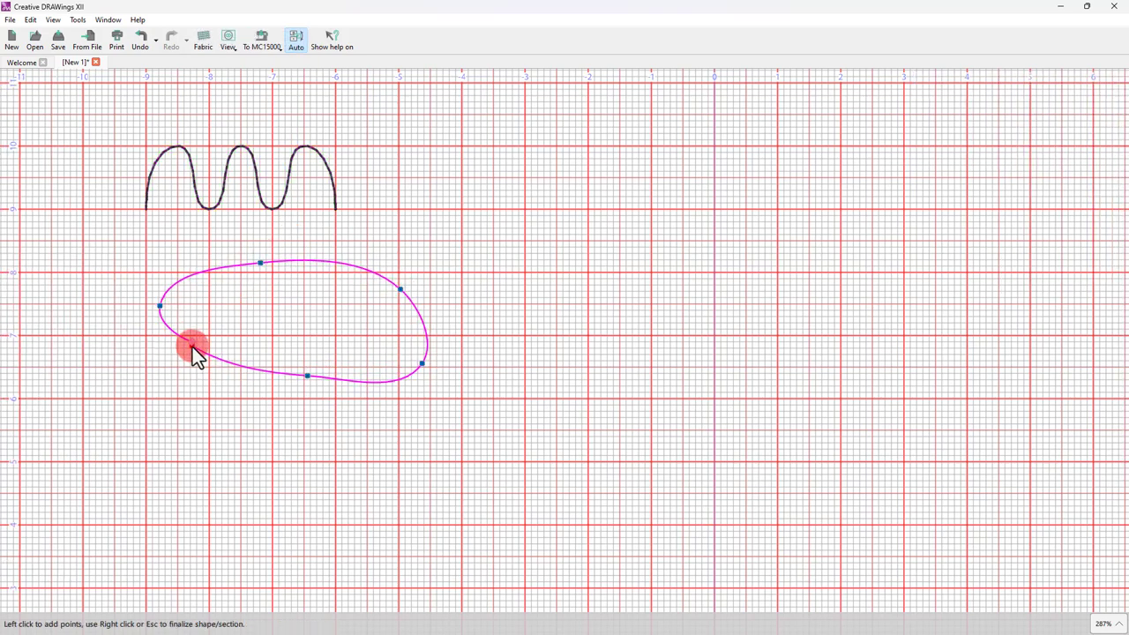
right_click(194, 350)
Digitize a smaller curved outline inside the oval, following its contour around toward the starting point
click(216, 329)
click(181, 306)
click(264, 290)
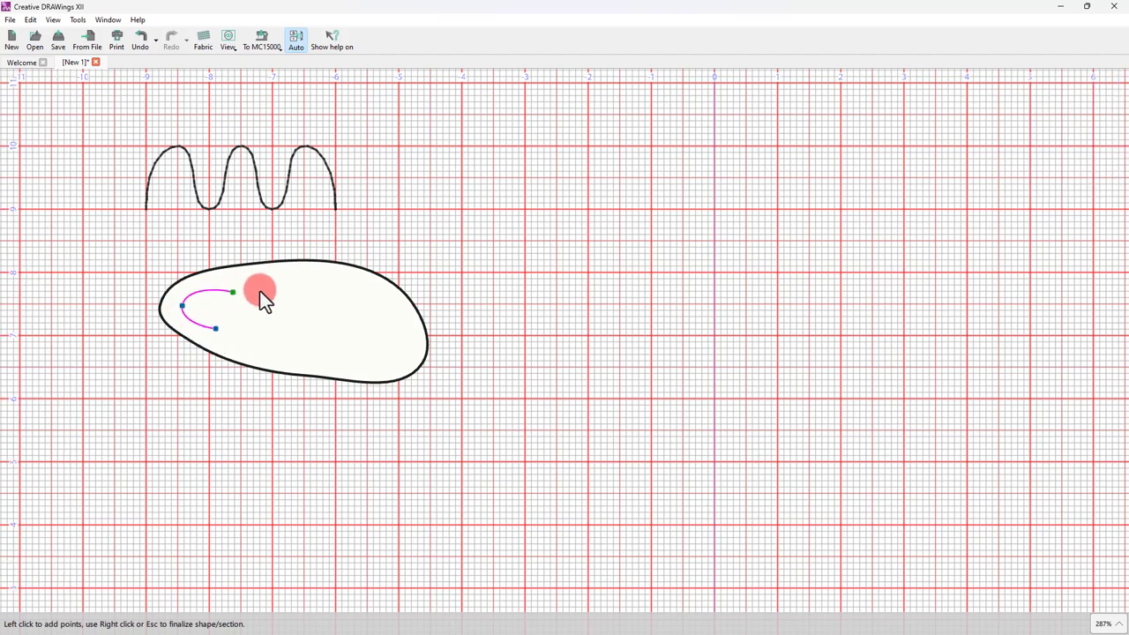
click(378, 298)
click(404, 344)
click(364, 355)
click(330, 345)
click(277, 344)
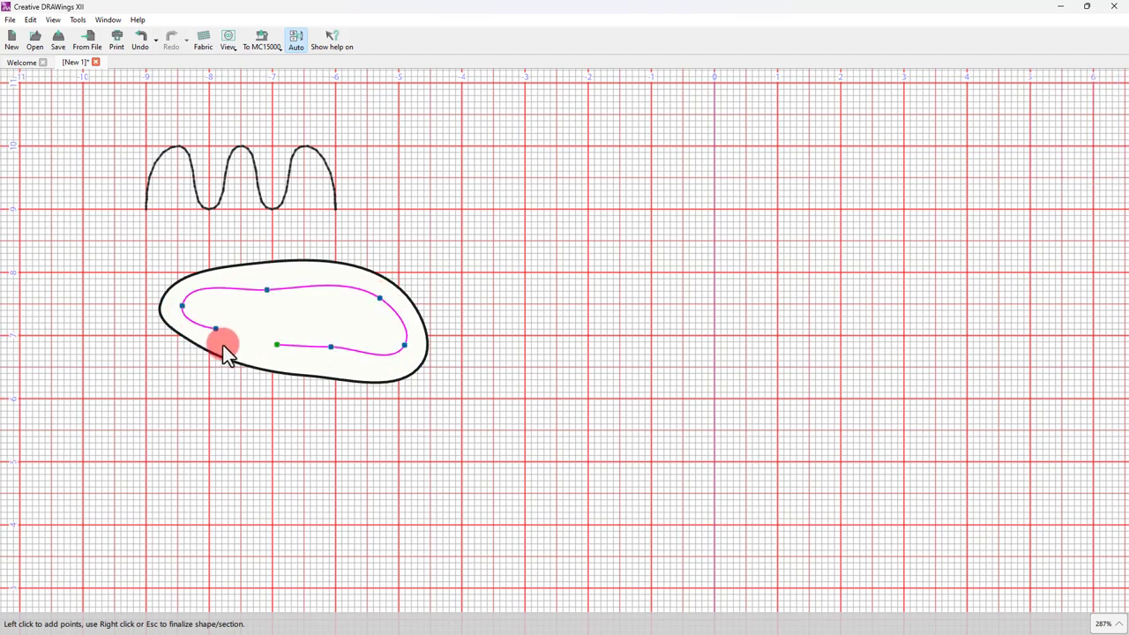